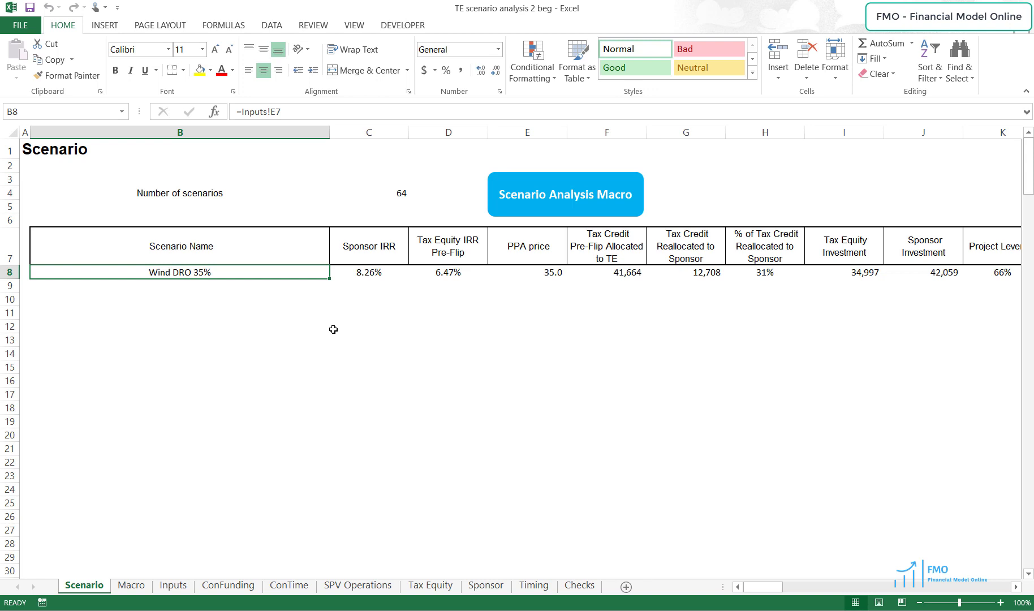
Step: Check the scenario-count formula, then on the Inputs sheet select the Wind DRO 35% columns I to L
click(382, 198)
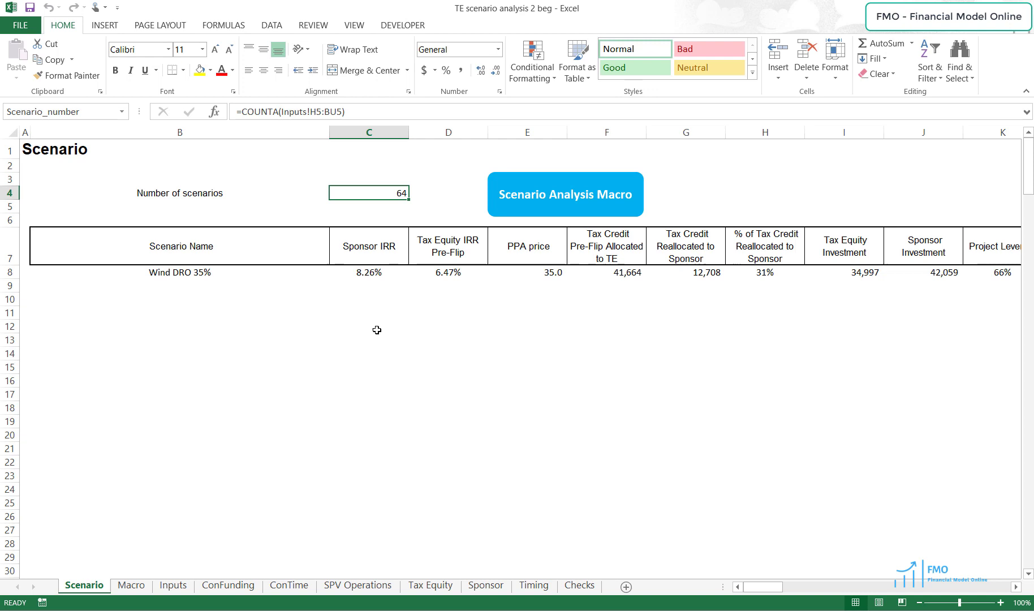
click(179, 588)
drag(526, 390, 701, 392)
click(687, 249)
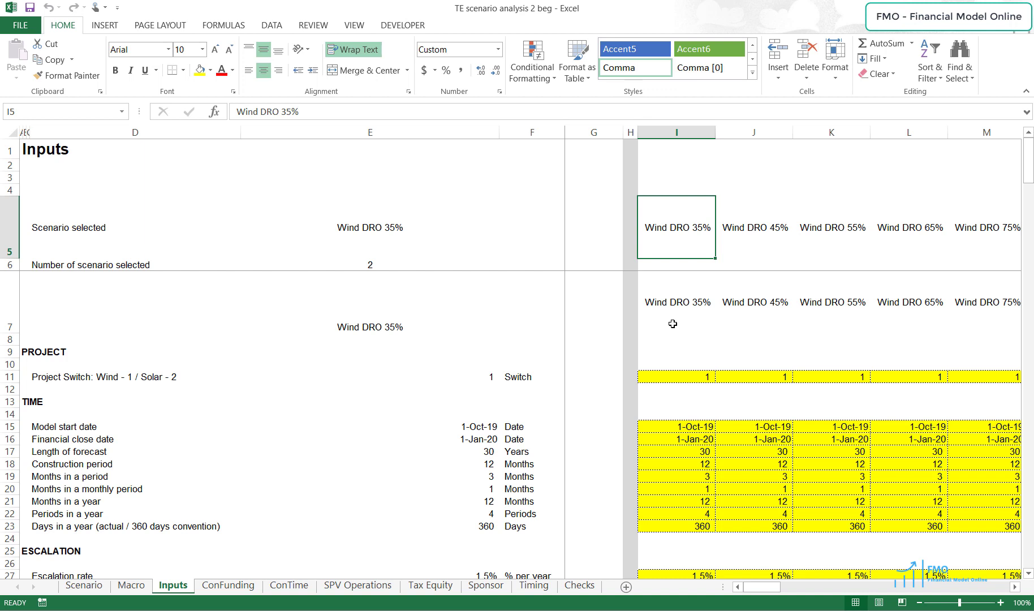
drag(681, 131, 954, 141)
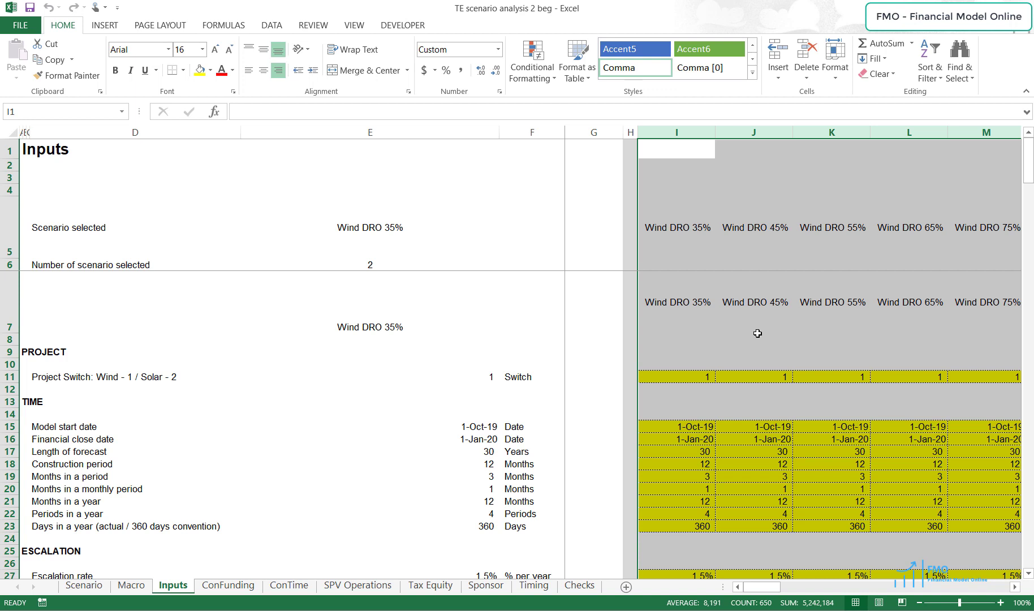
Step: Select the 5Y 95% CASH SPONSOR columns, then the TE IRR 7.5% - P99 50% CASH columns
click(699, 229)
key(Right)
key(Right)
key(Right)
key(Right)
key(Right)
key(Right)
key(Right)
key(Right)
key(Right)
key(Right)
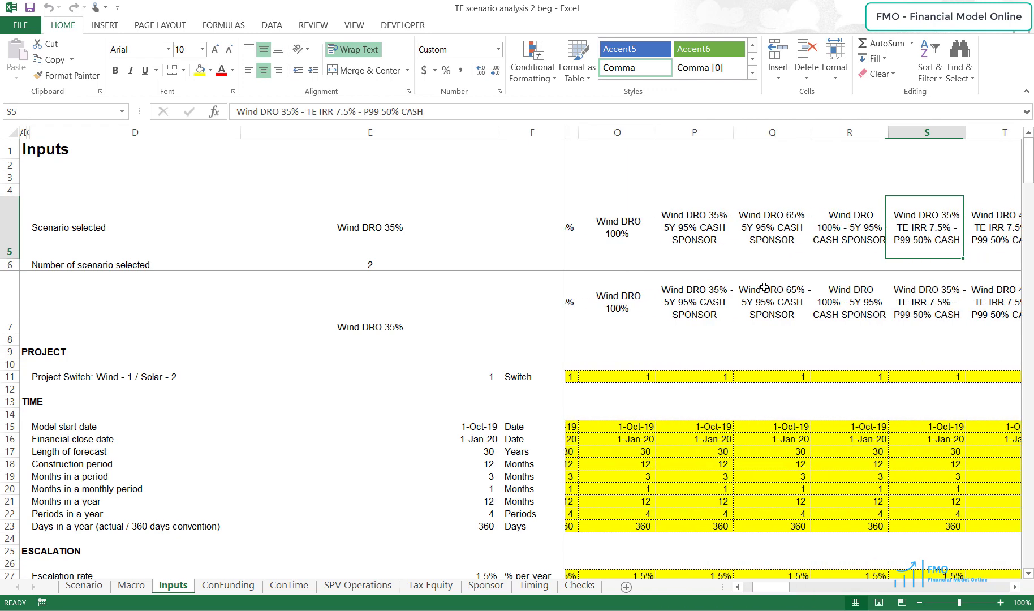
drag(681, 129, 814, 120)
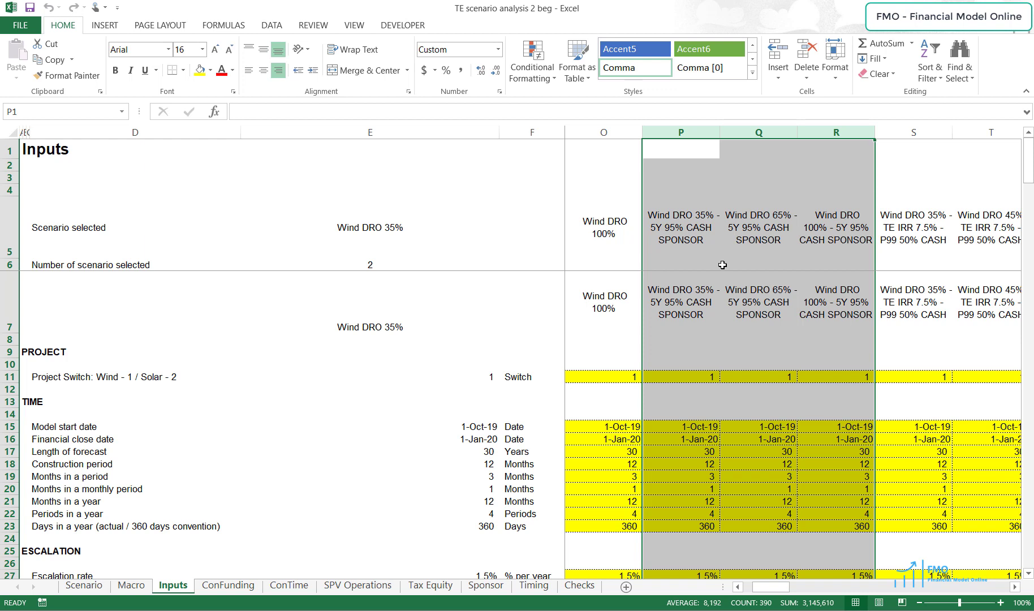
drag(916, 131, 956, 145)
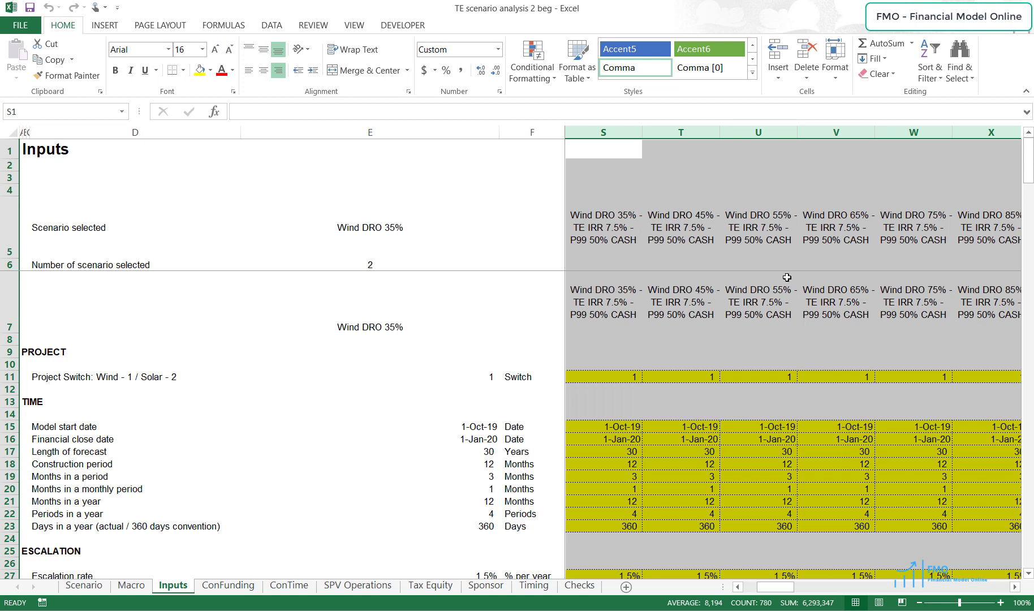
Step: Move along row 5 and select the TE CASH 50% Yr 6 - 10 scenario columns Z to AC
click(765, 238)
key(Right)
key(Right)
key(Right)
key(Right)
key(Right)
key(Right)
key(Right)
key(Right)
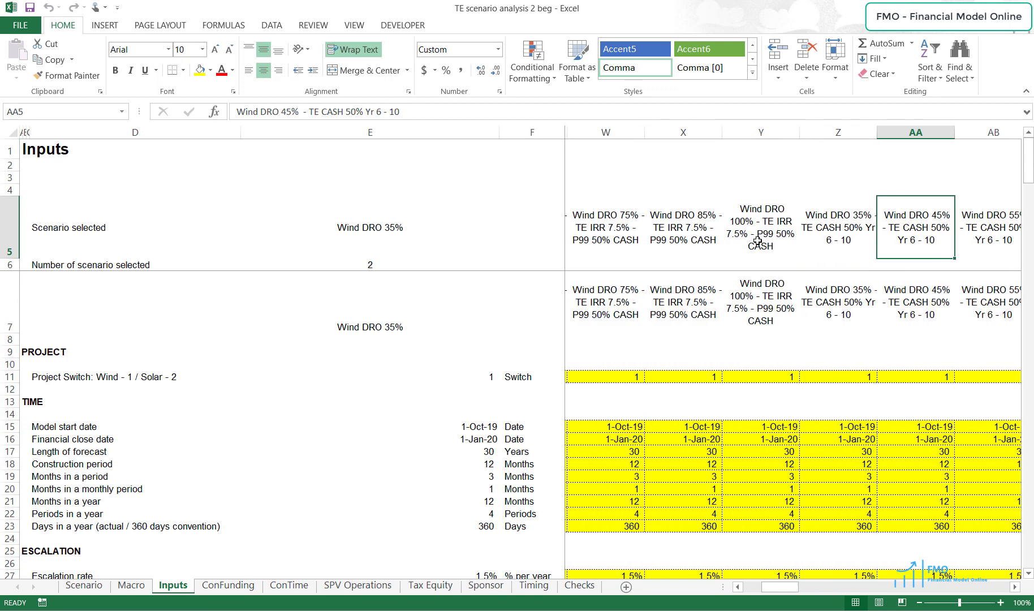
drag(686, 133, 908, 140)
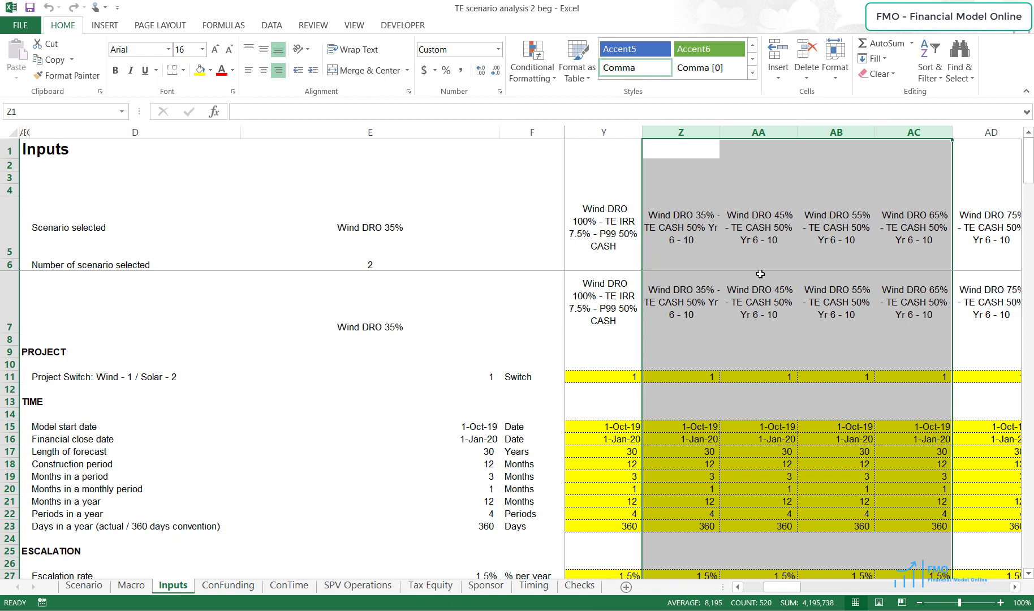
Step: Move right and select the TE CASH 50% Yr 6 - 10 plus P99 50% CASH columns AG to AI
key(Right)
key(Right)
key(Right)
key(Right)
key(Right)
key(Right)
key(Right)
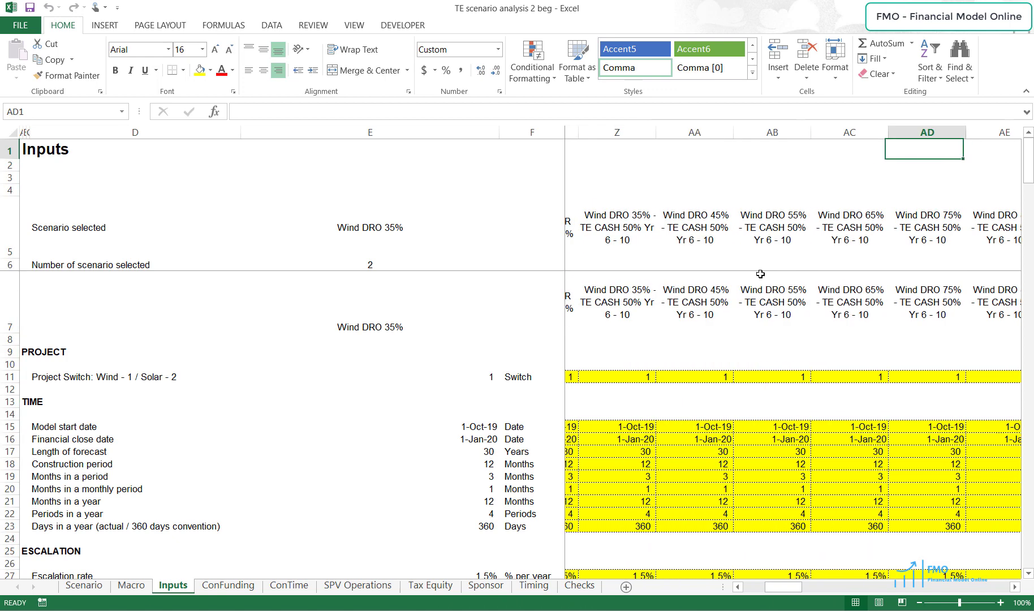
key(Right)
key(Right)
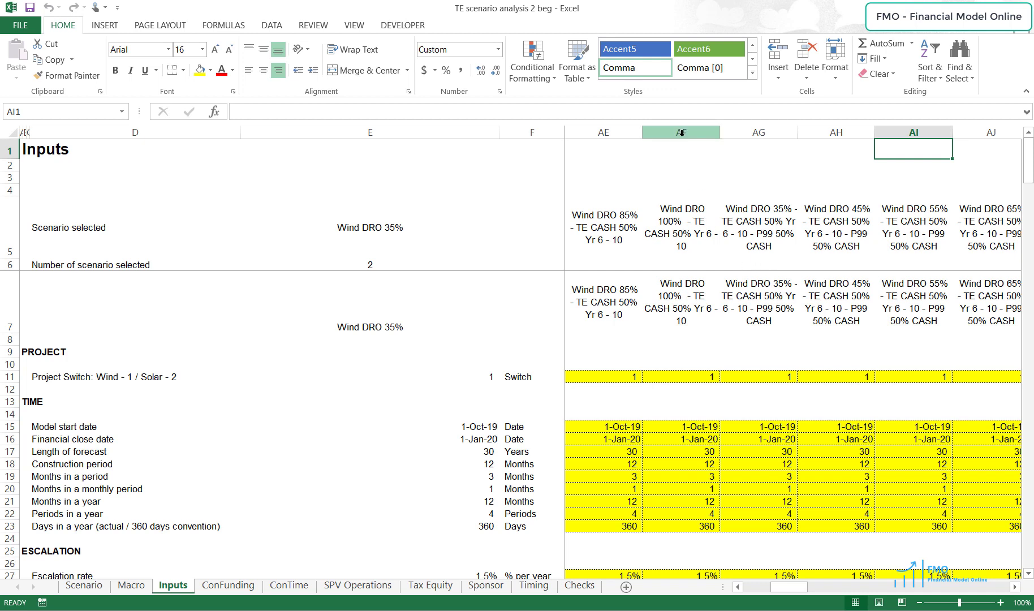
drag(759, 132, 907, 184)
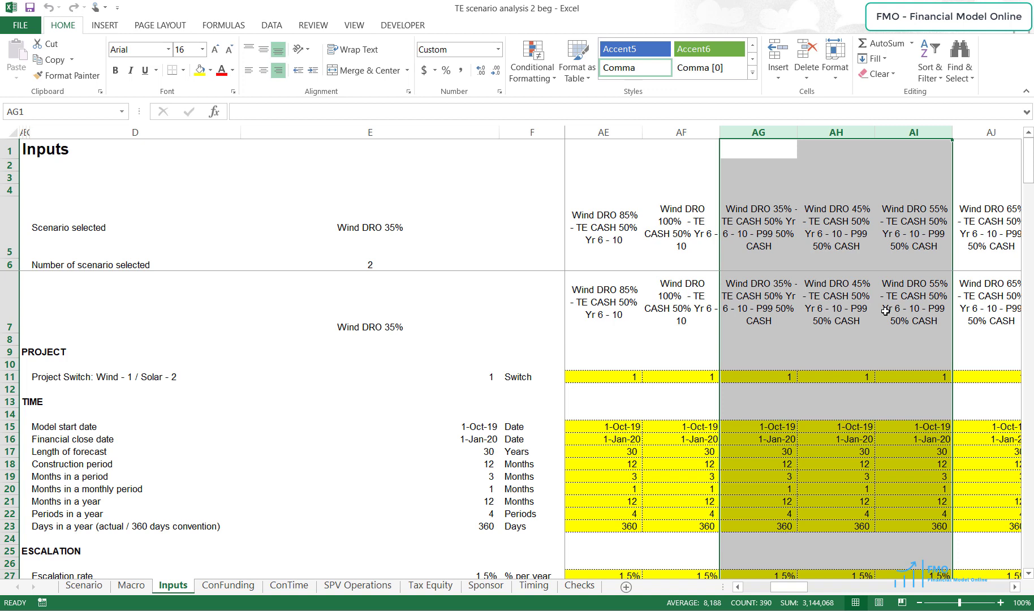
Step: Scroll right and select the PTC 25 scenario columns AN to AP
key(Right)
key(Right)
key(Right)
key(Right)
key(Right)
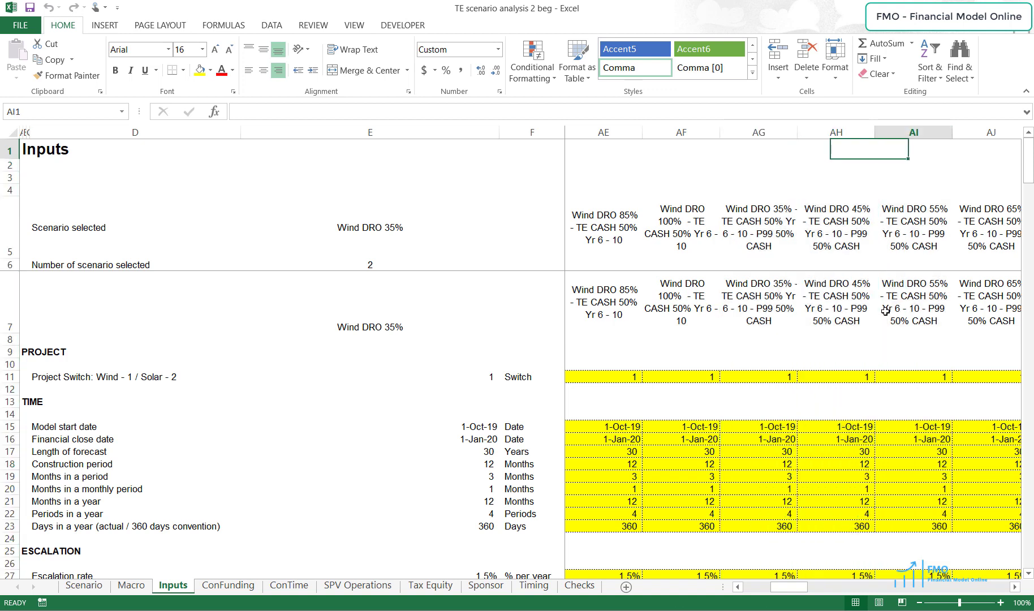
key(Right)
key(Right)
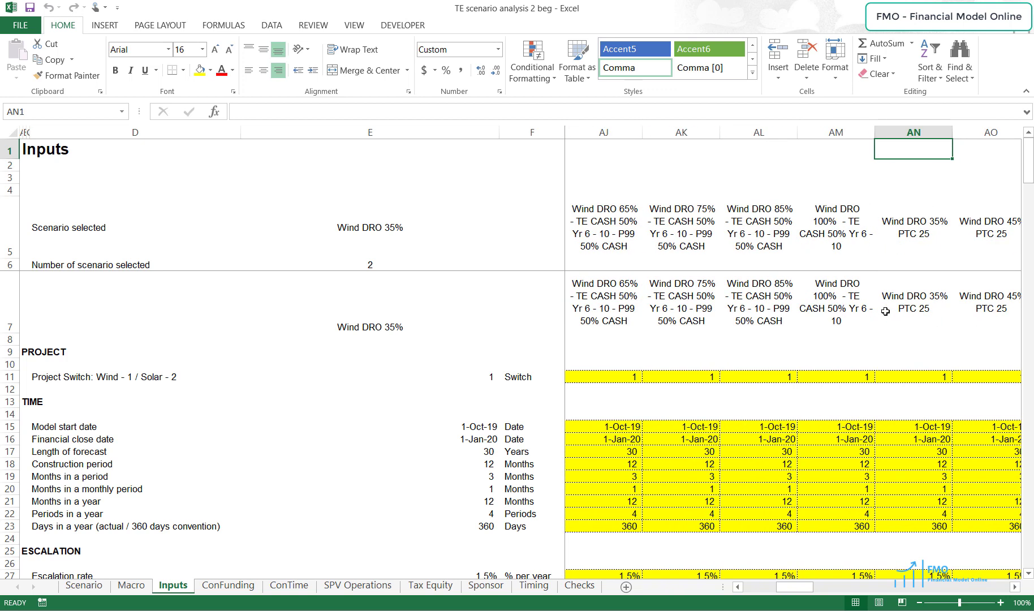
key(Right)
key(Right)
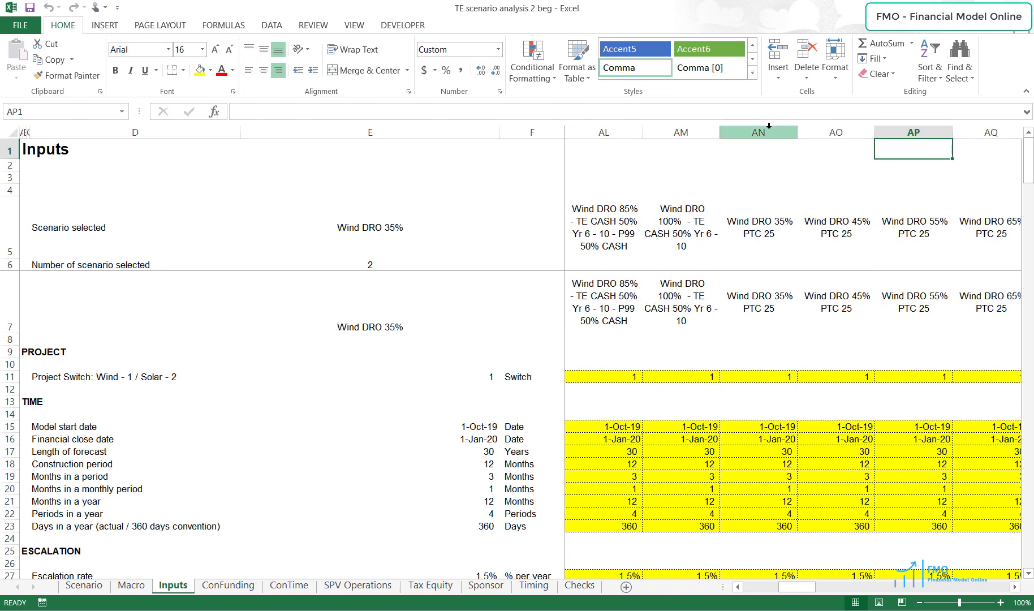
drag(769, 131, 907, 136)
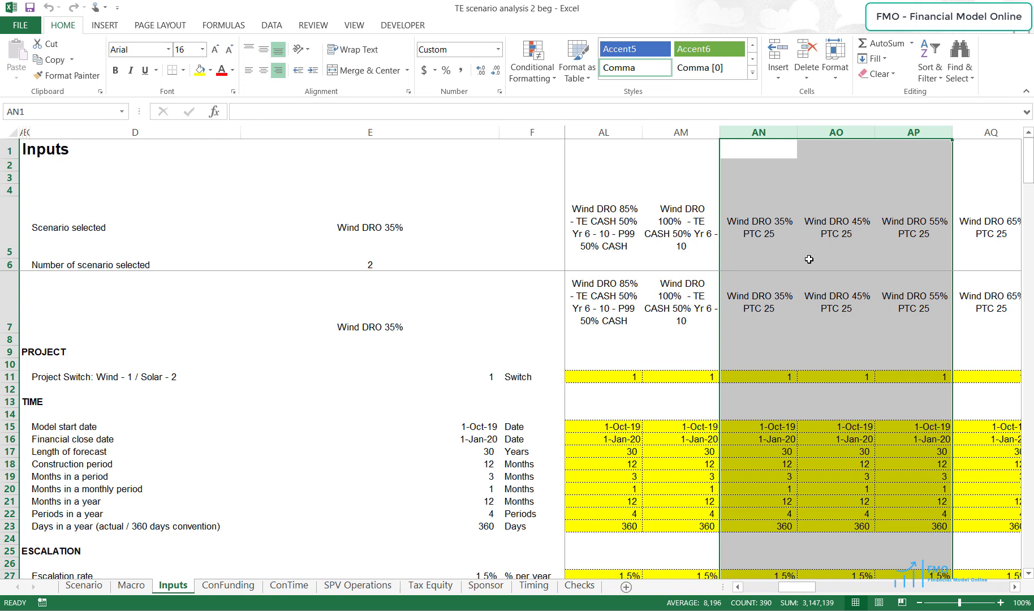
Step: Jump to the last filled column and select the Solar DRO 35% and 100% columns BS:BT
click(809, 259)
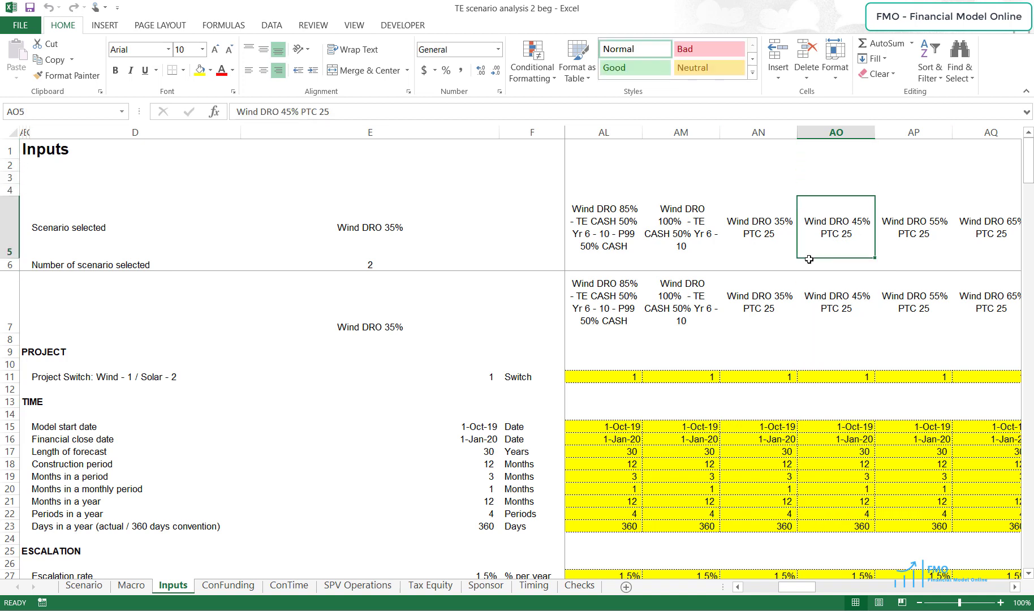
key(ctrl+Right)
drag(838, 133, 909, 127)
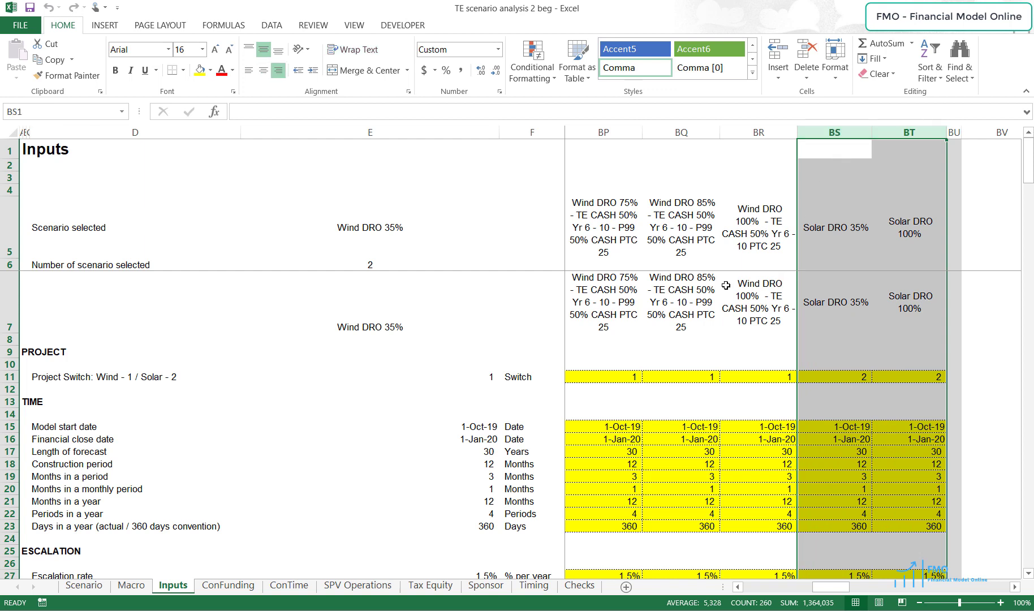
Step: Switch back to the Scenario sheet with its 64-scenario count and results table
click(84, 586)
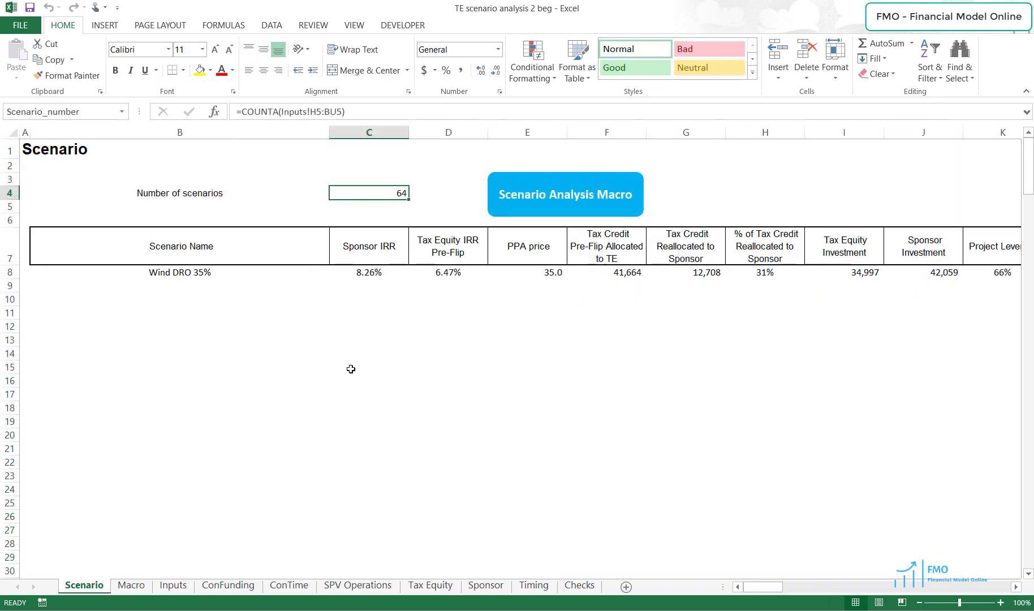